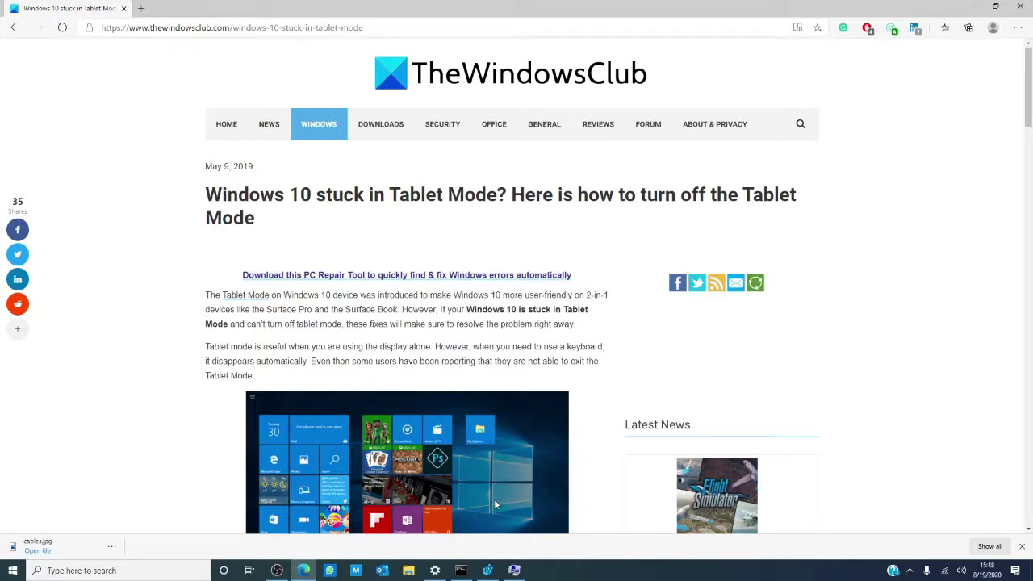
- Under System > Tablet, set 'When I sign in' to 'Never use tablet mode' and close Settings
click(426, 573)
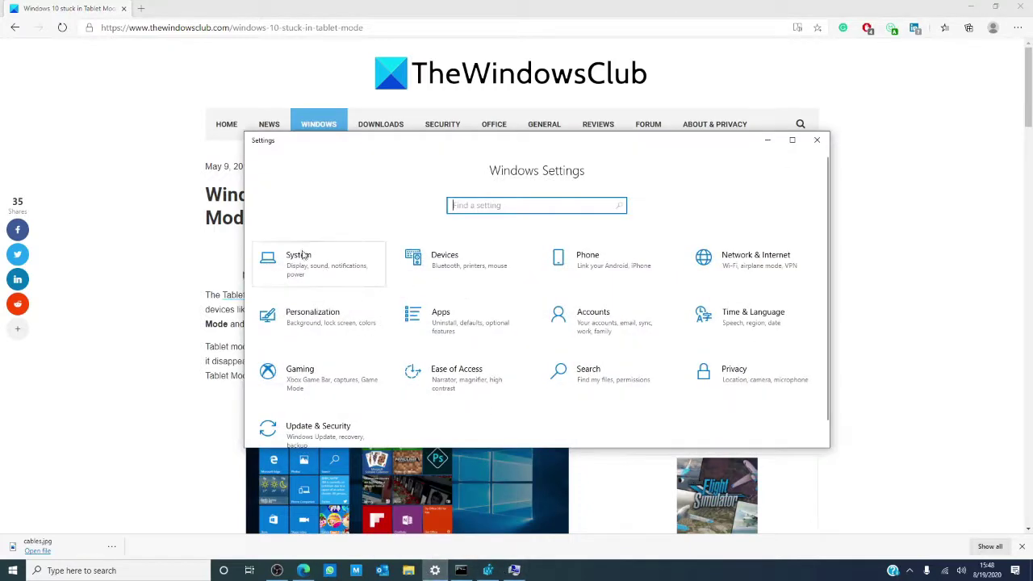
click(303, 262)
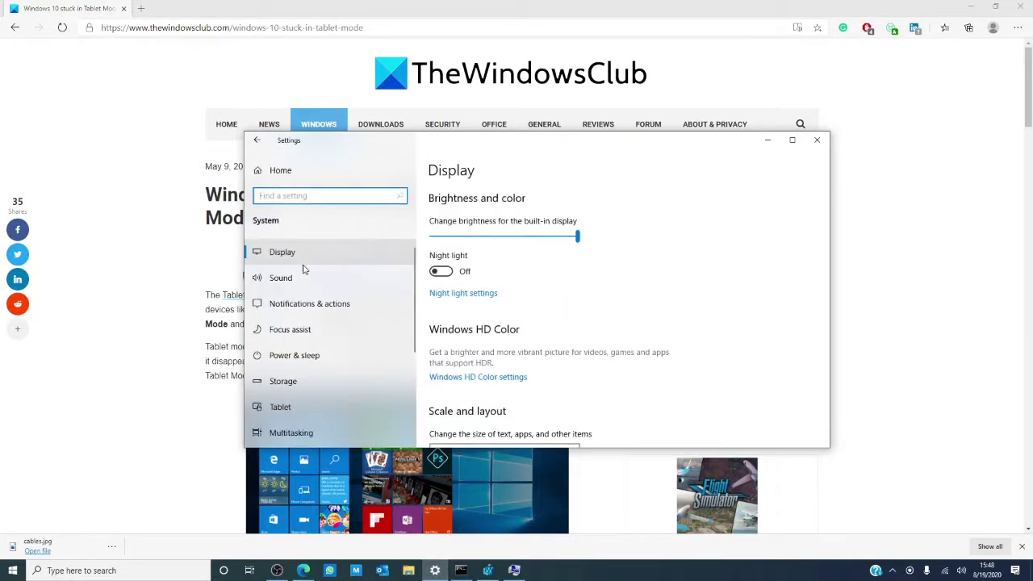
click(293, 412)
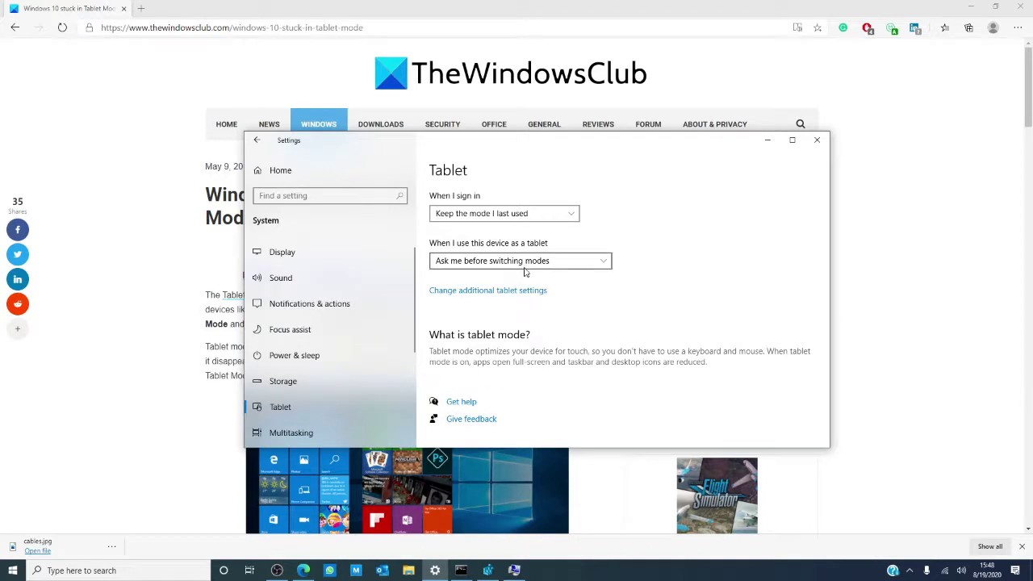
click(571, 215)
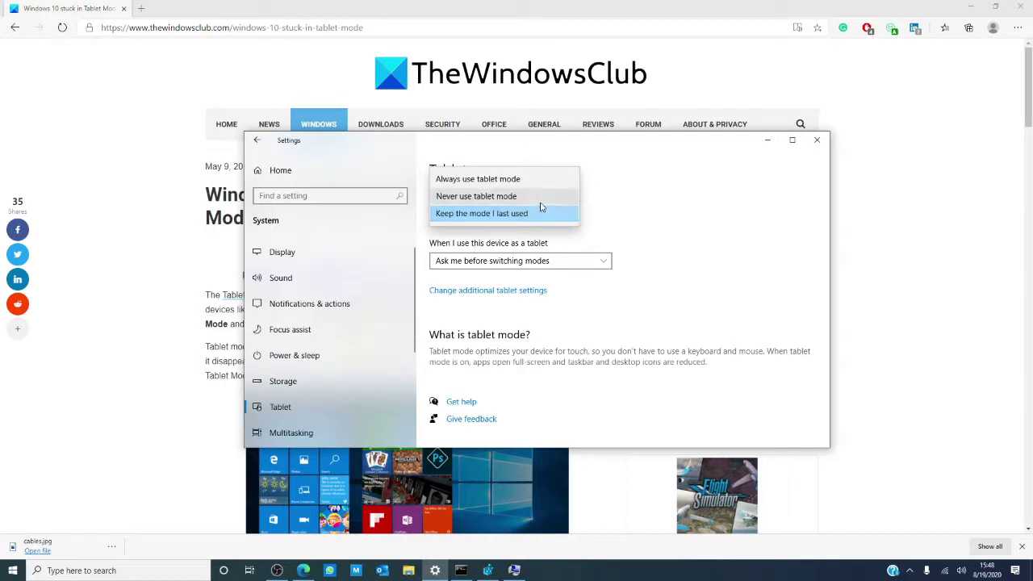
click(517, 196)
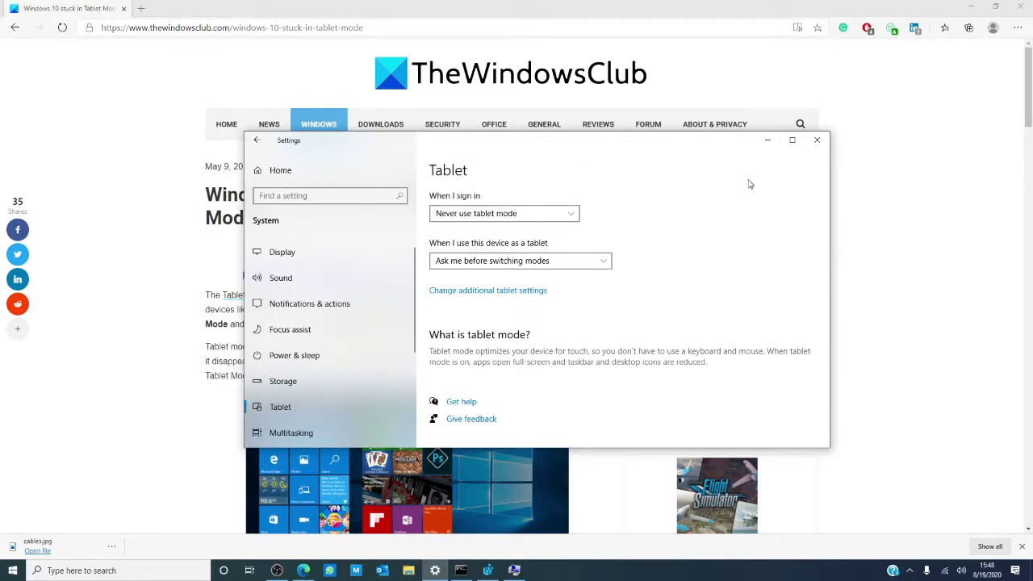
click(816, 141)
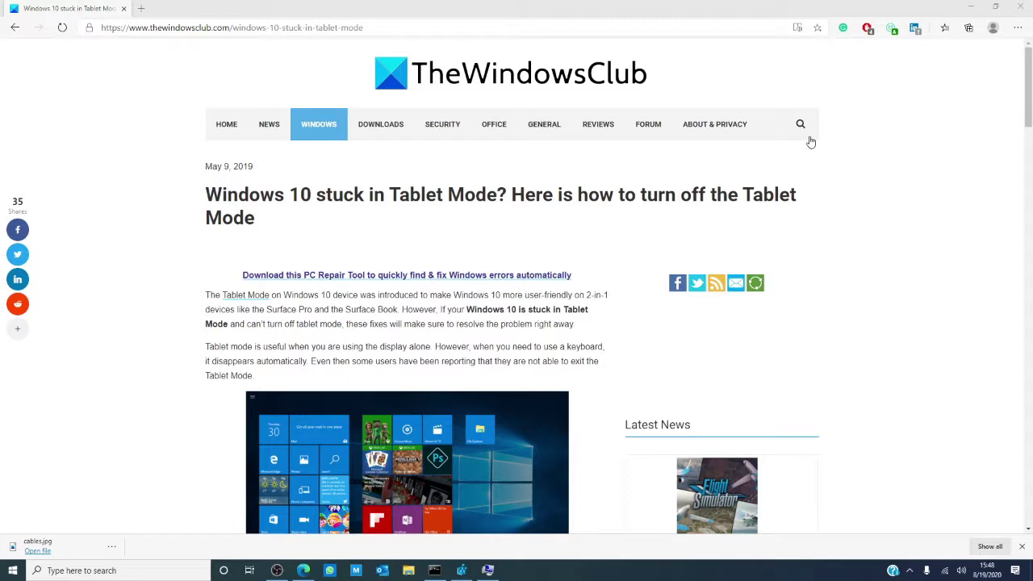
key(super+i)
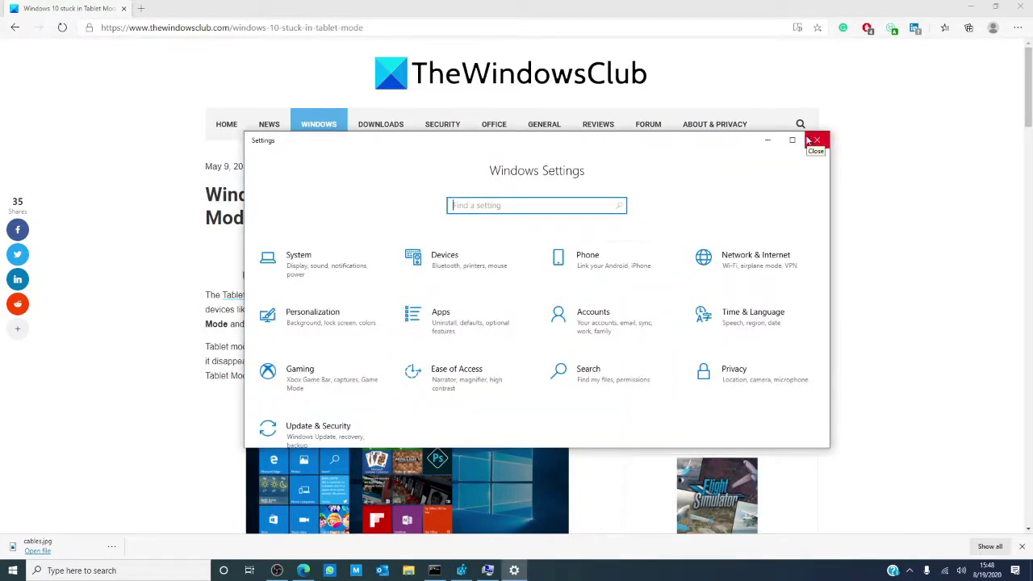
click(319, 318)
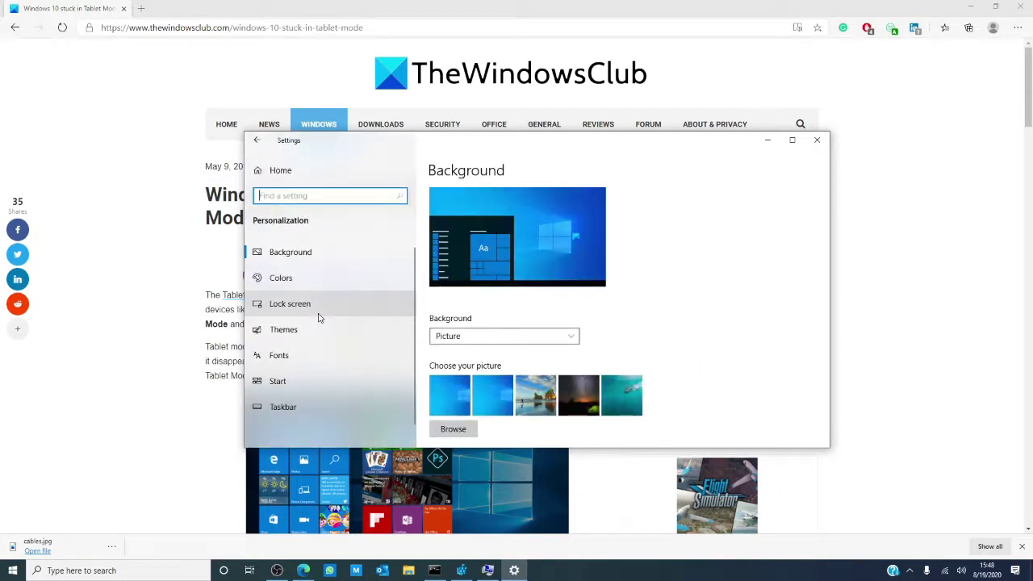
click(293, 391)
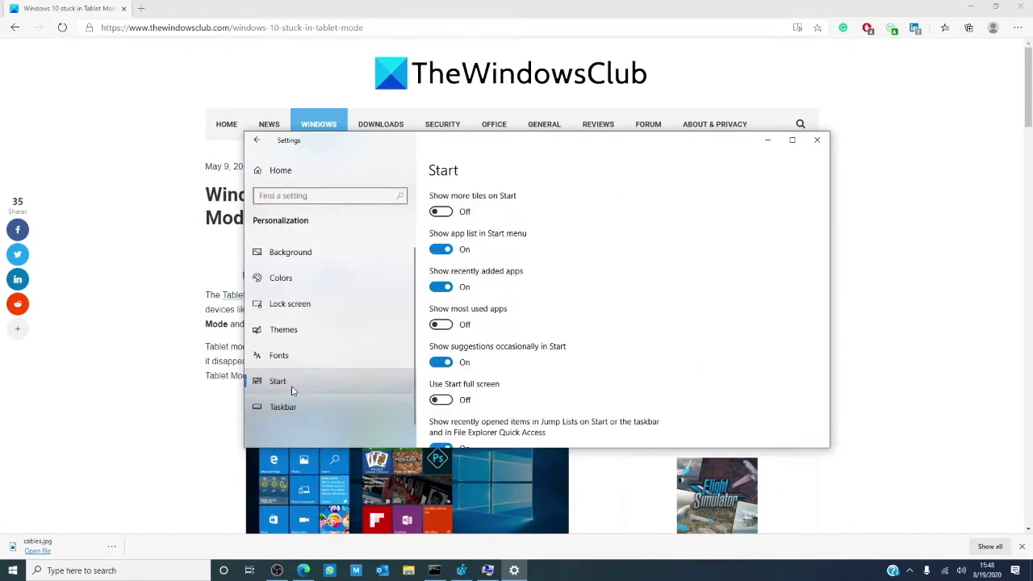
scroll(480, 369, down, 1)
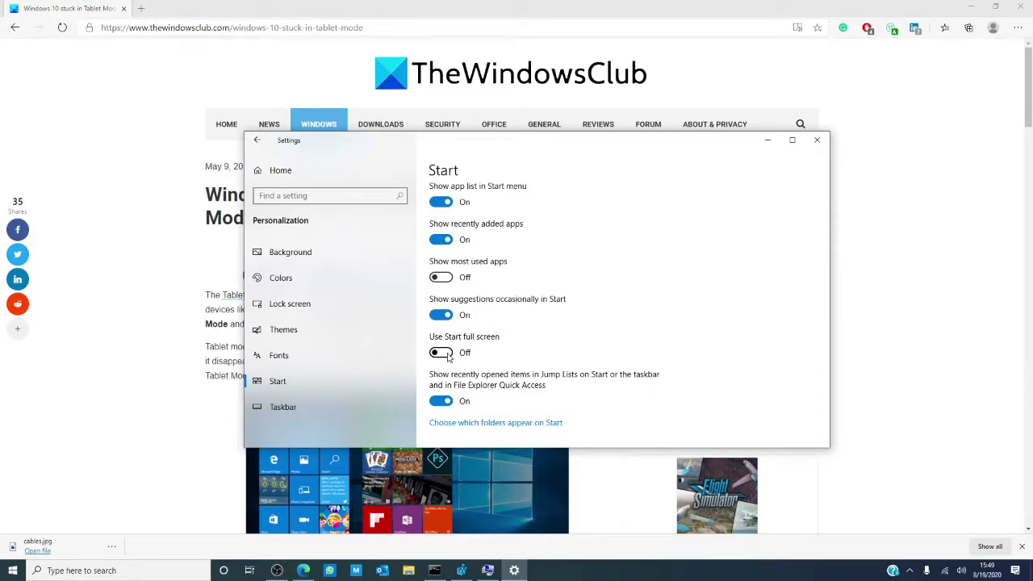
click(817, 140)
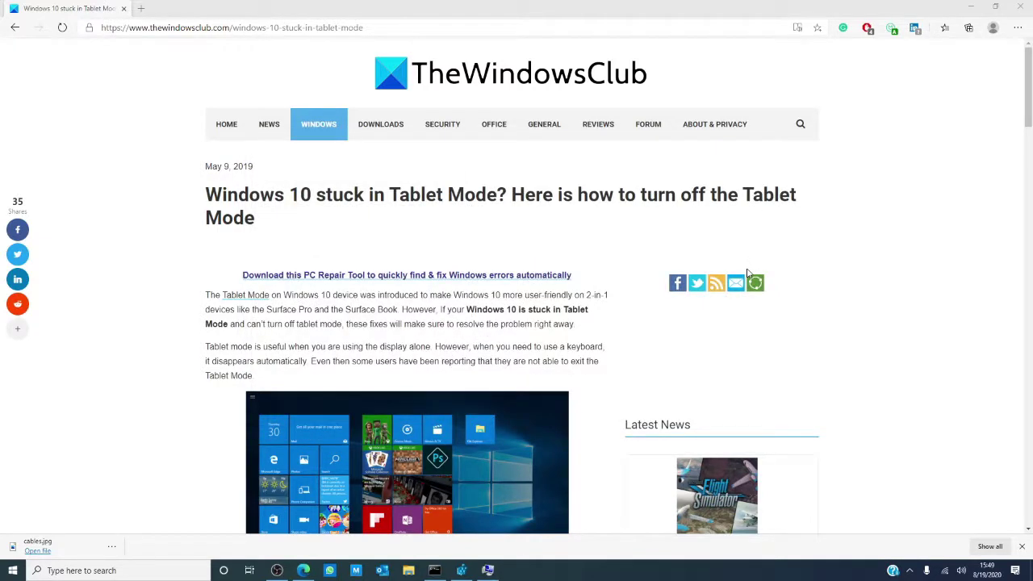
click(441, 571)
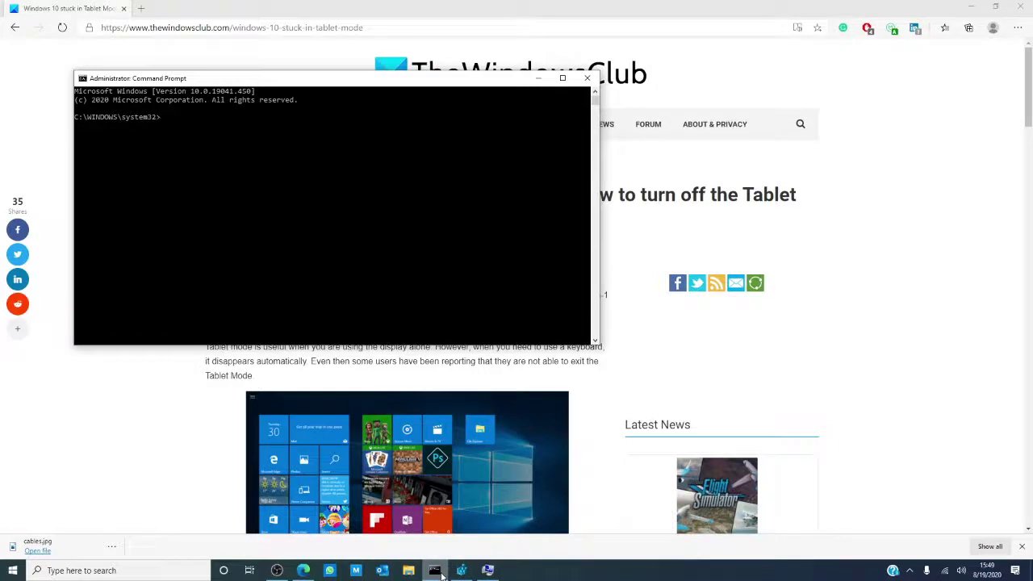
text(shutdown /s /f /t 0)
key(Return)
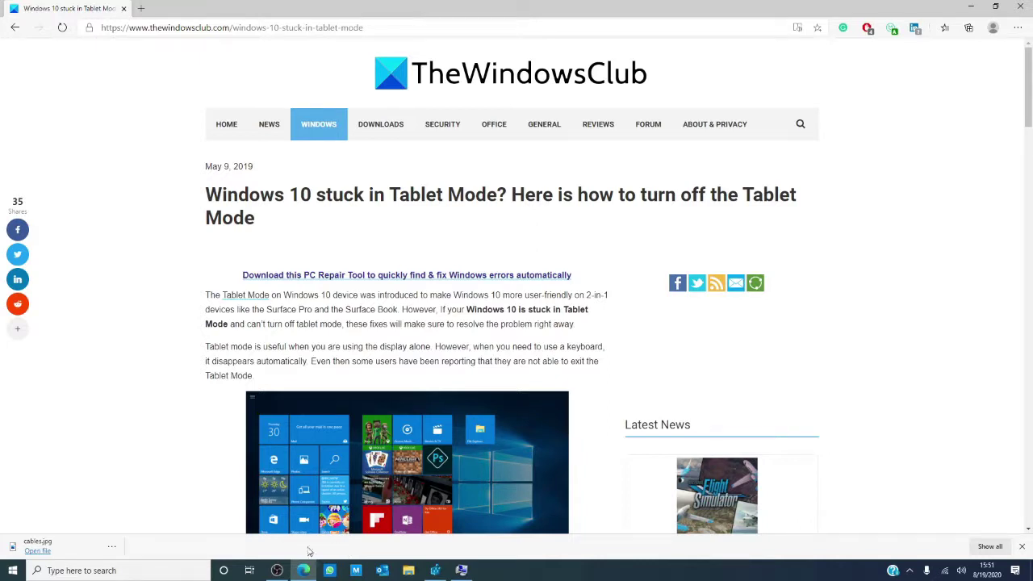
- In Registry Editor, expand HKEY_CURRENT_USER > SOFTWARE > Microsoft in the key tree
click(435, 570)
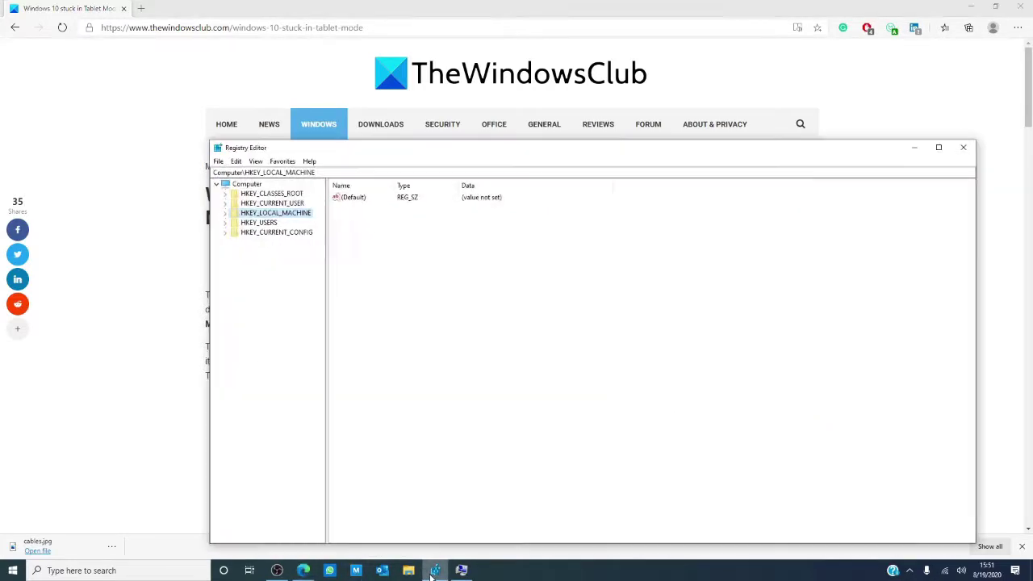
click(225, 204)
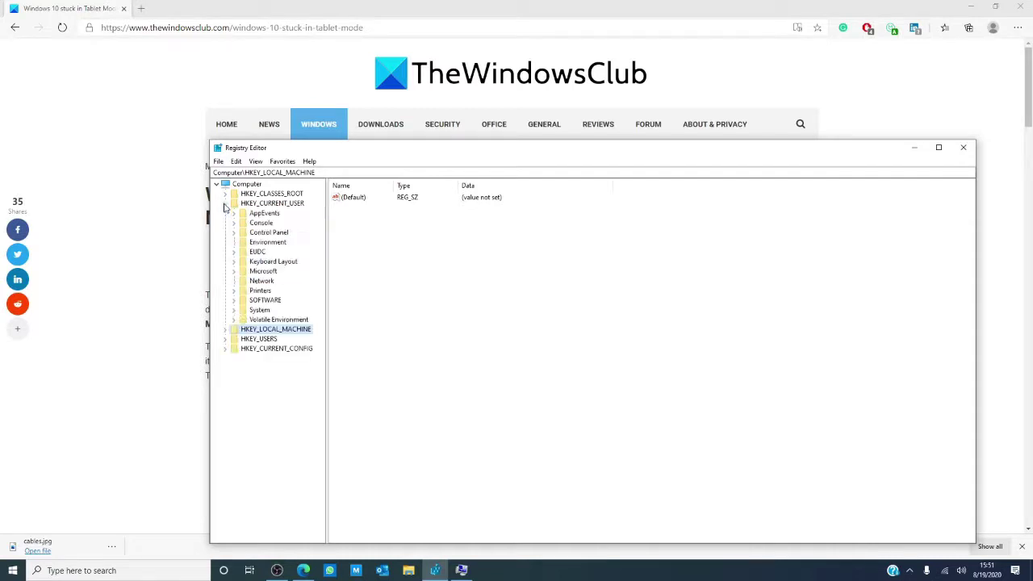
click(234, 301)
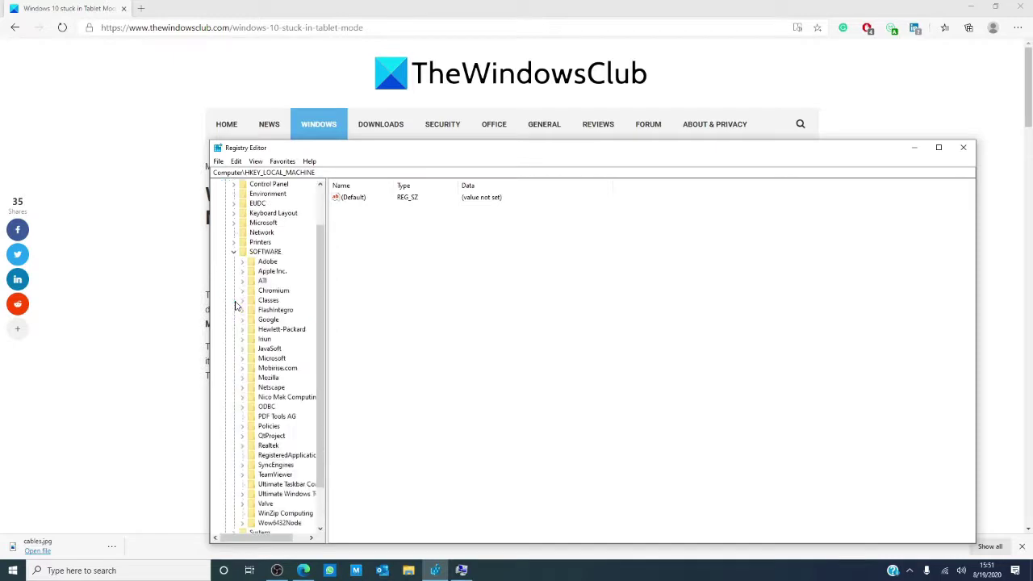
scroll(256, 386, down, 2)
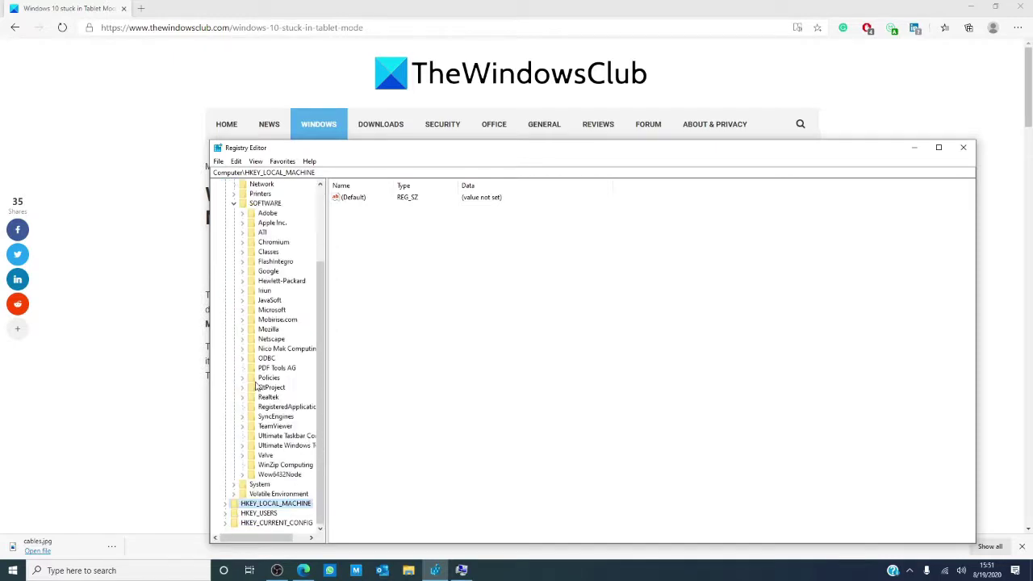
click(242, 312)
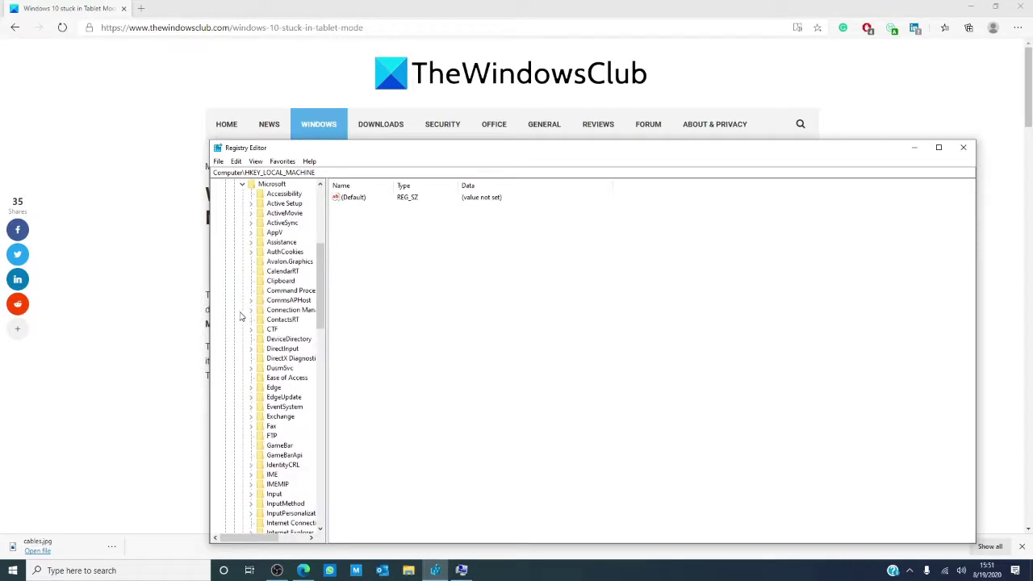
- Expand Windows > CurrentVersion and select the ImmersiveShell key to list SignInMode and TabletMode
scroll(284, 376, down, 7)
scroll(284, 378, down, 9)
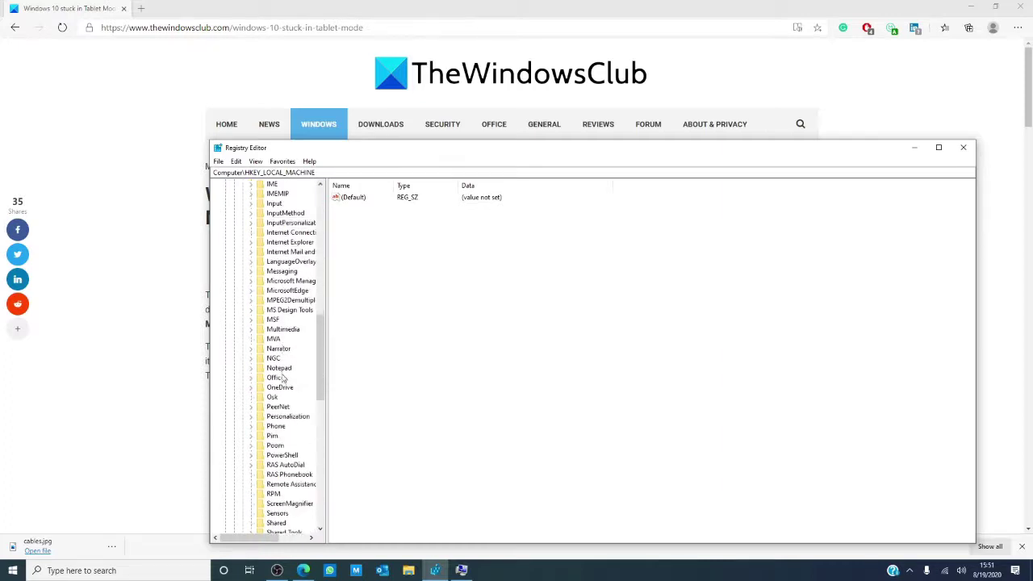
scroll(283, 380, down, 4)
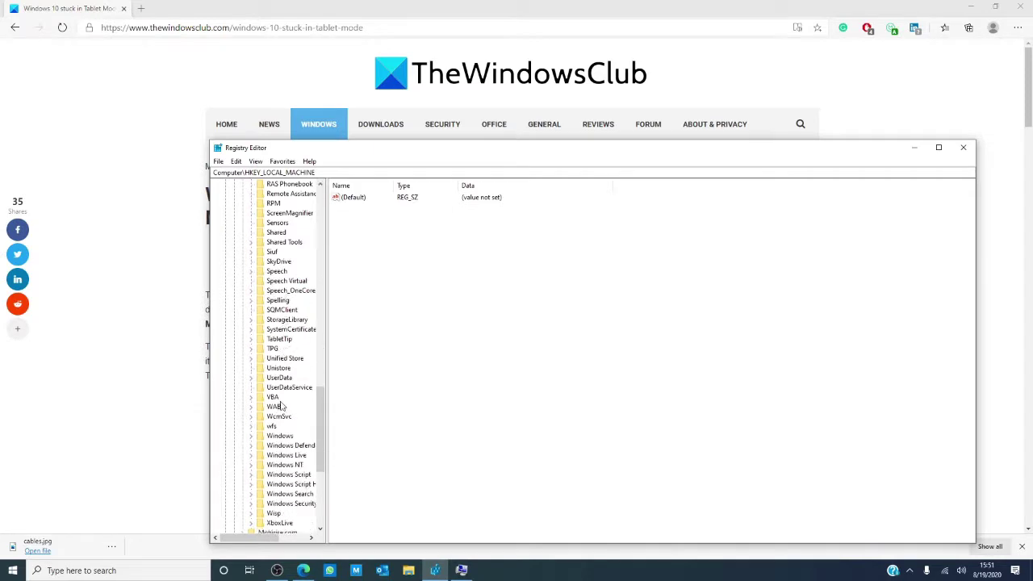
click(251, 436)
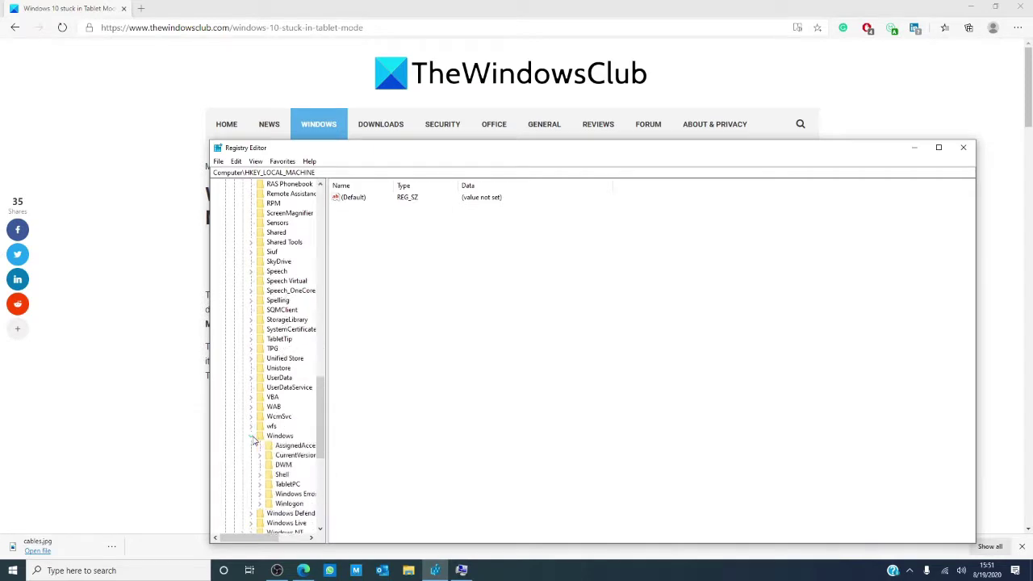
click(260, 455)
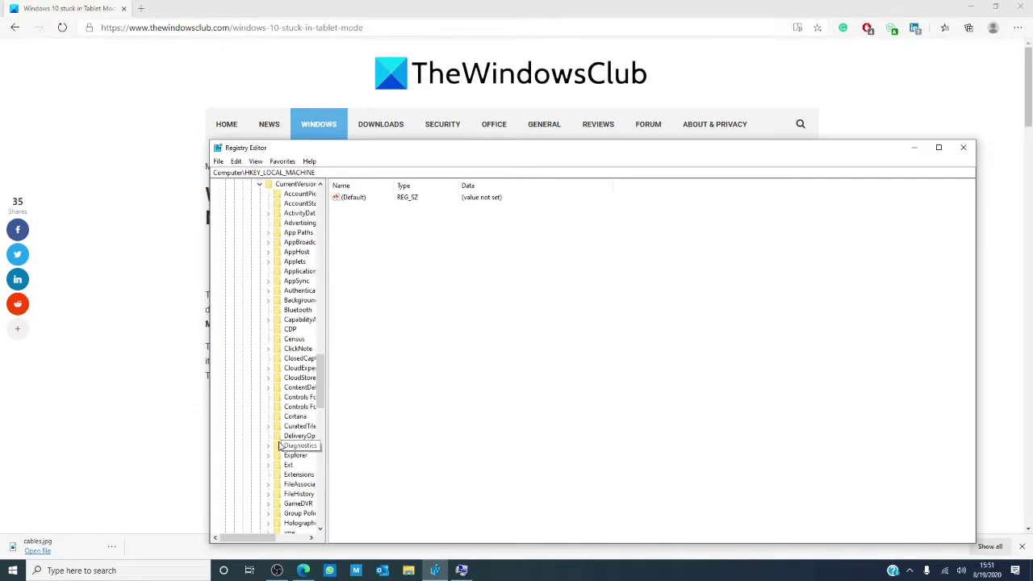
scroll(280, 445, down, 2)
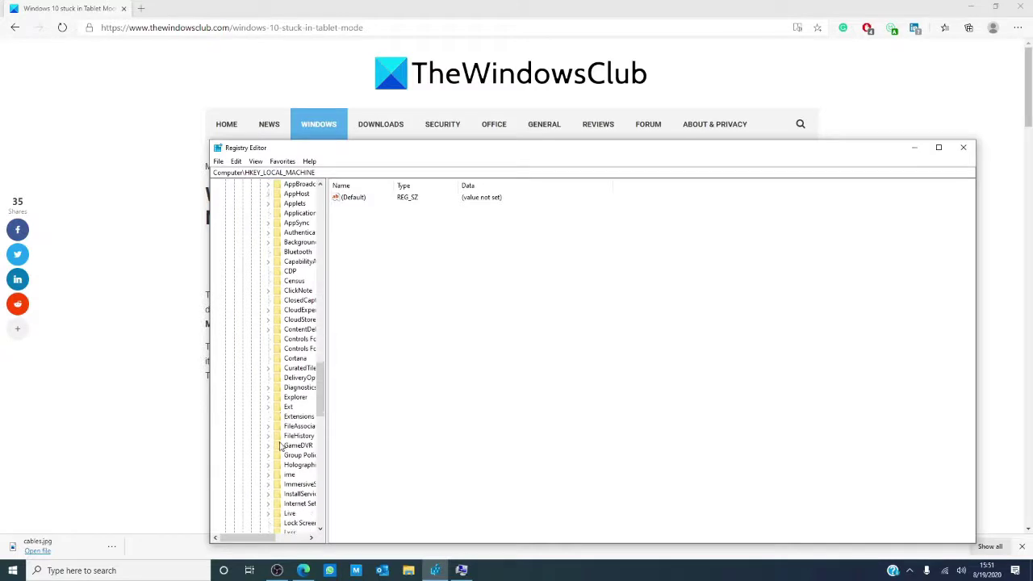
click(298, 485)
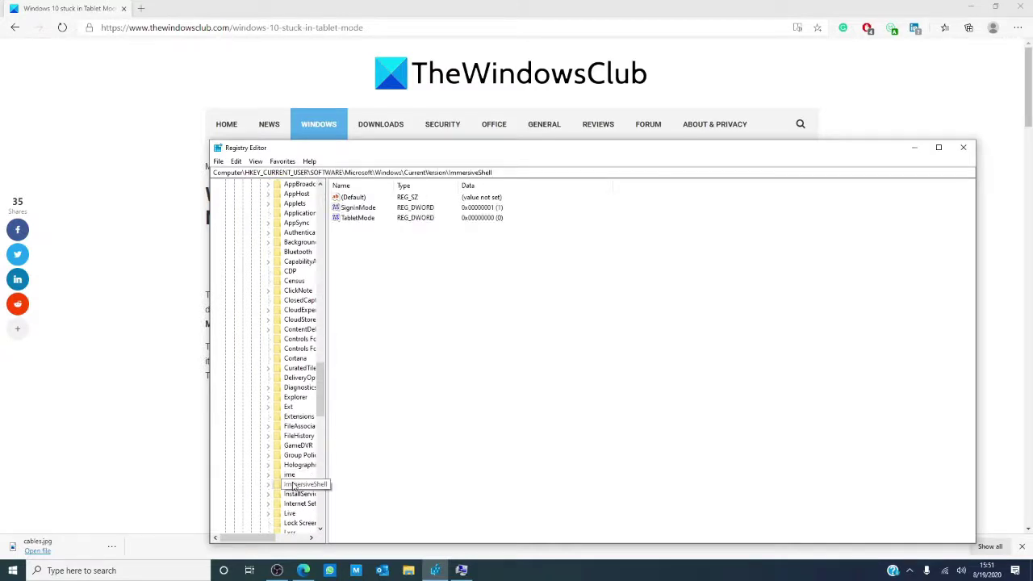
double_click(293, 485)
- Modify the TabletMode value, confirm its value data as 0, and close Registry Editor
click(358, 218)
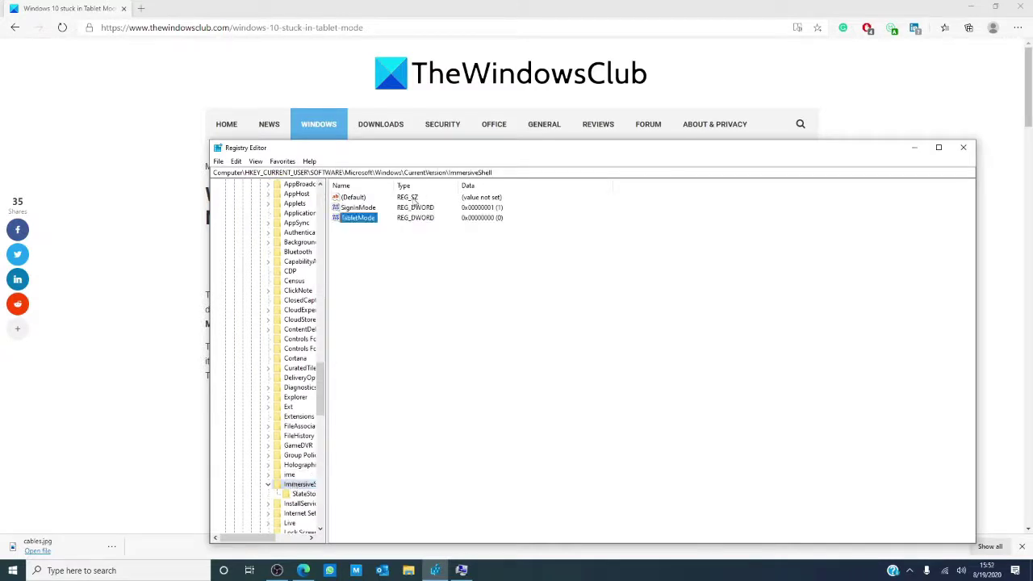
right_click(360, 221)
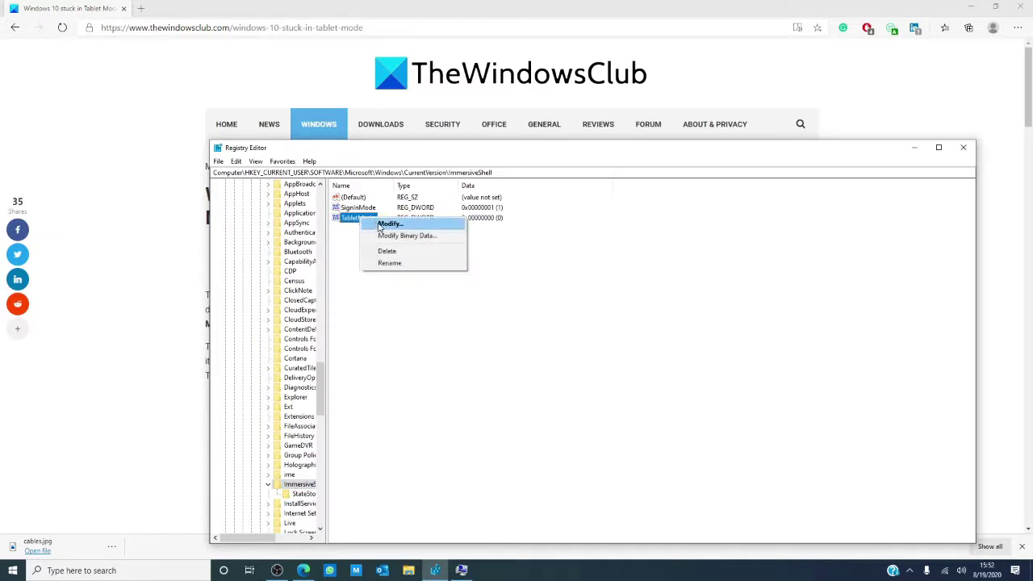
click(384, 224)
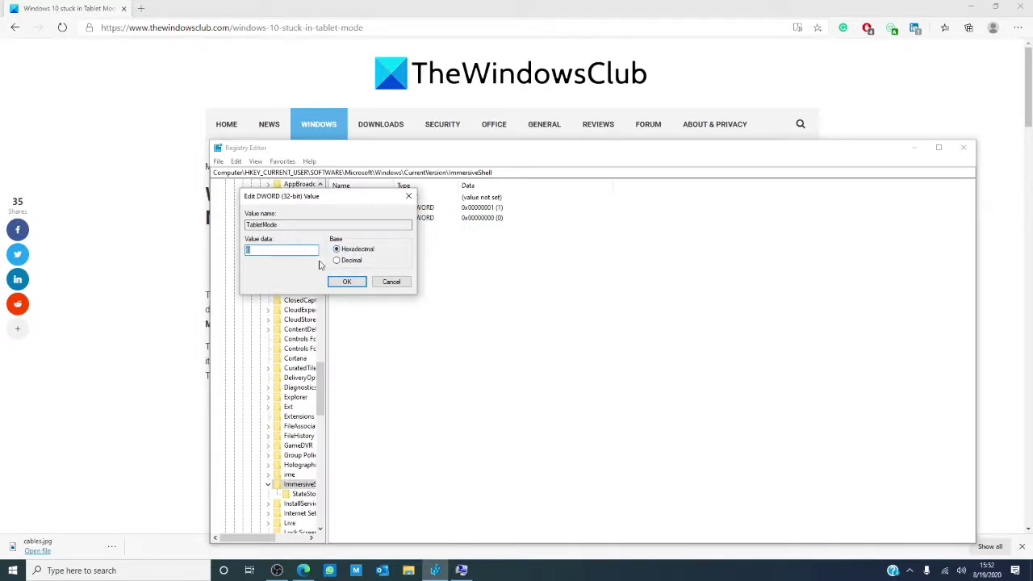
click(348, 282)
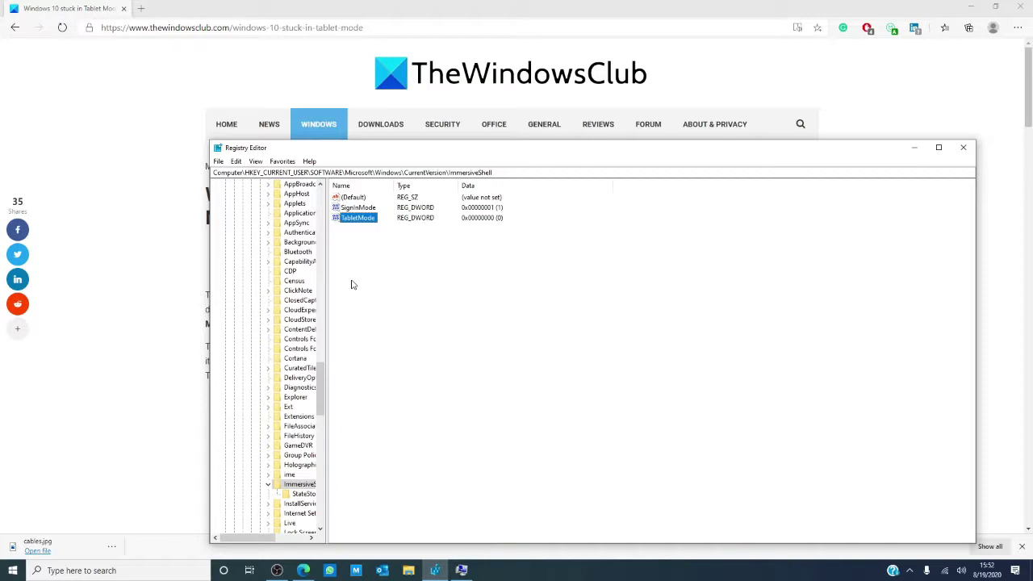
click(962, 149)
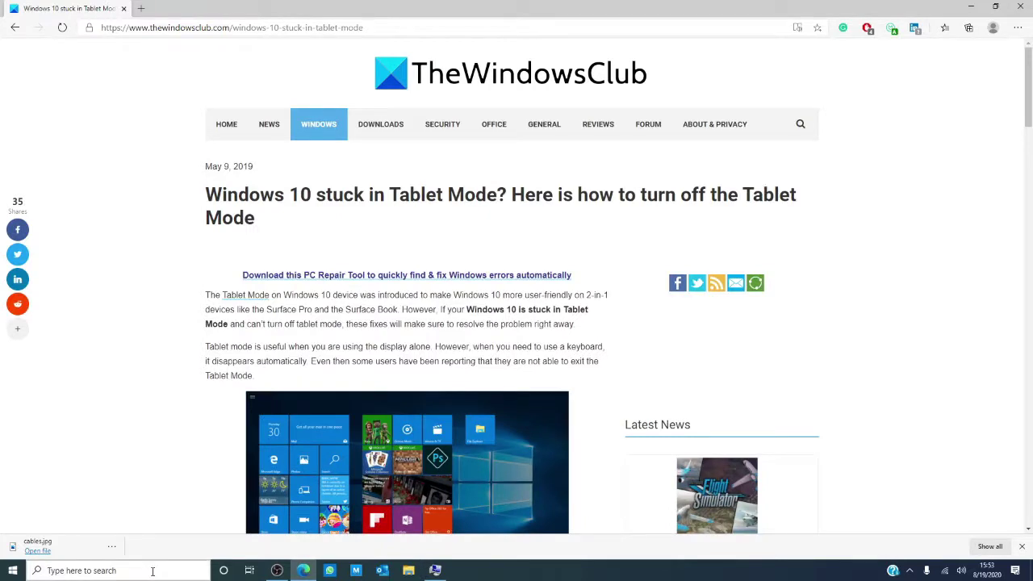
click(152, 571)
text(sysd)
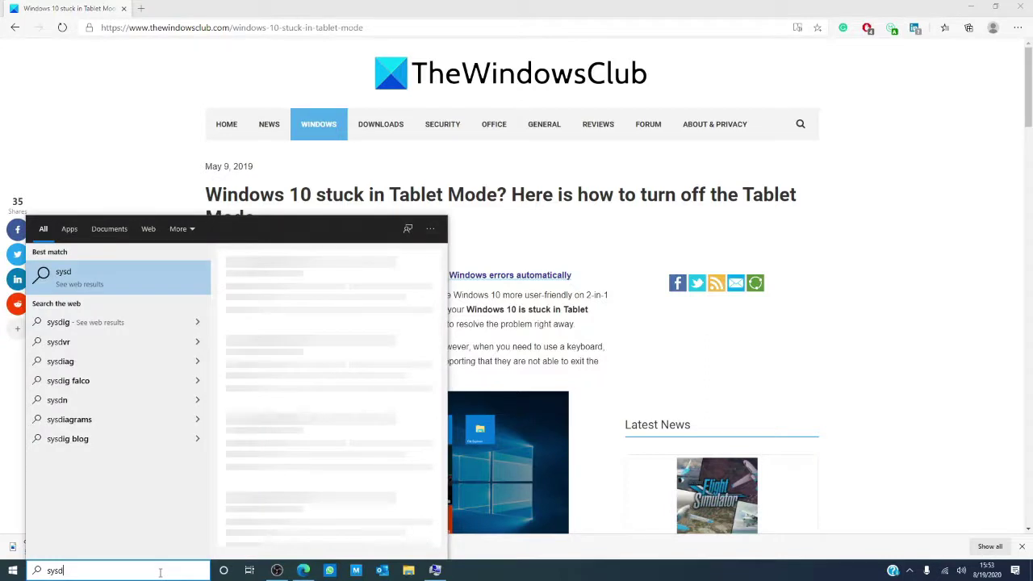
text(m.cpl)
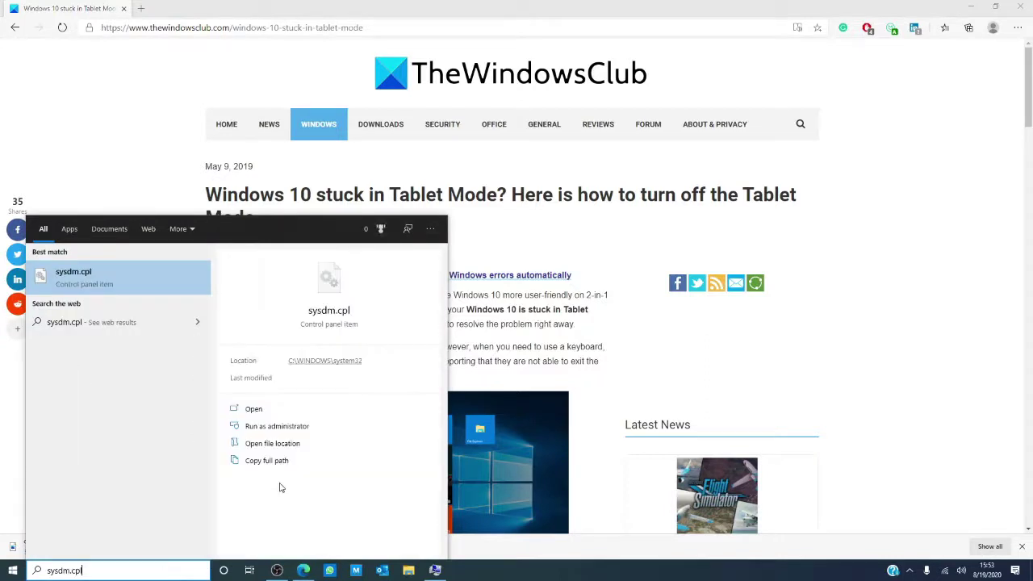
key(Return)
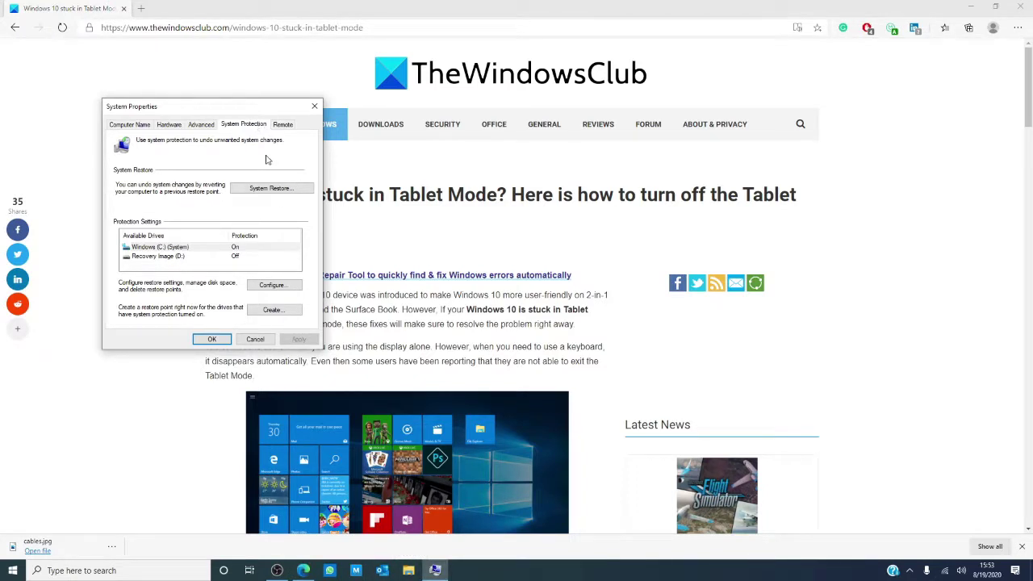
click(269, 191)
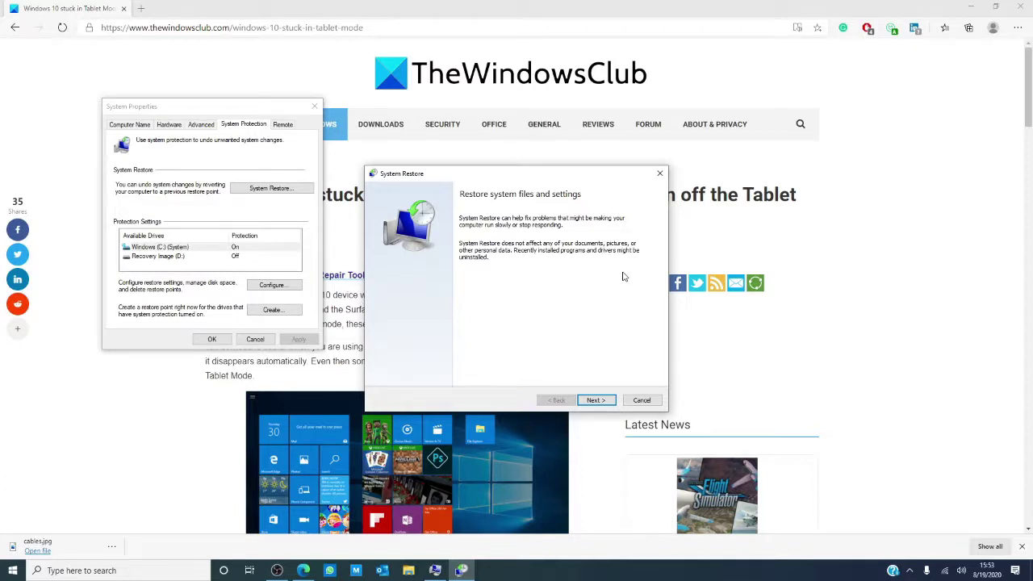
click(643, 401)
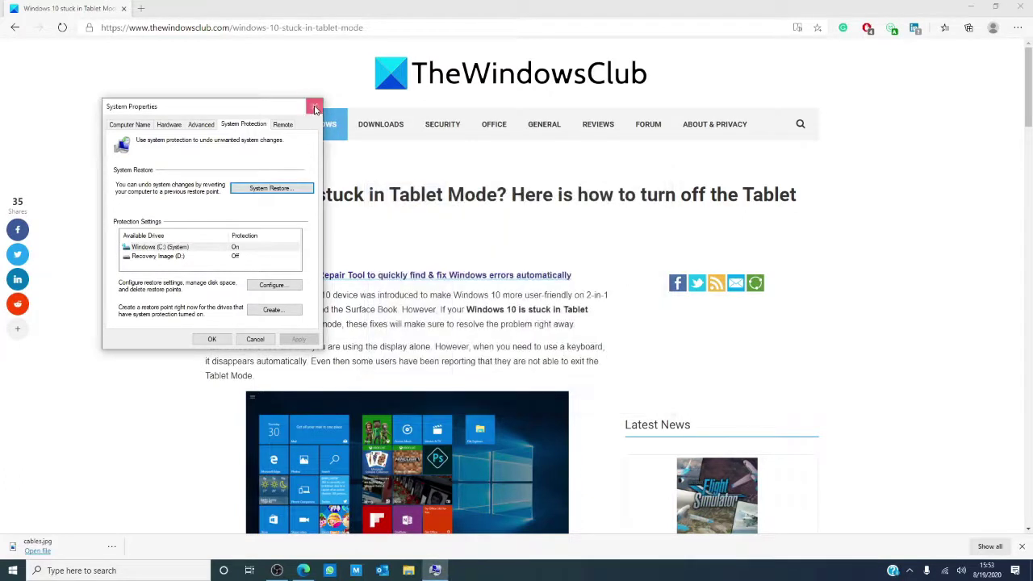
click(314, 109)
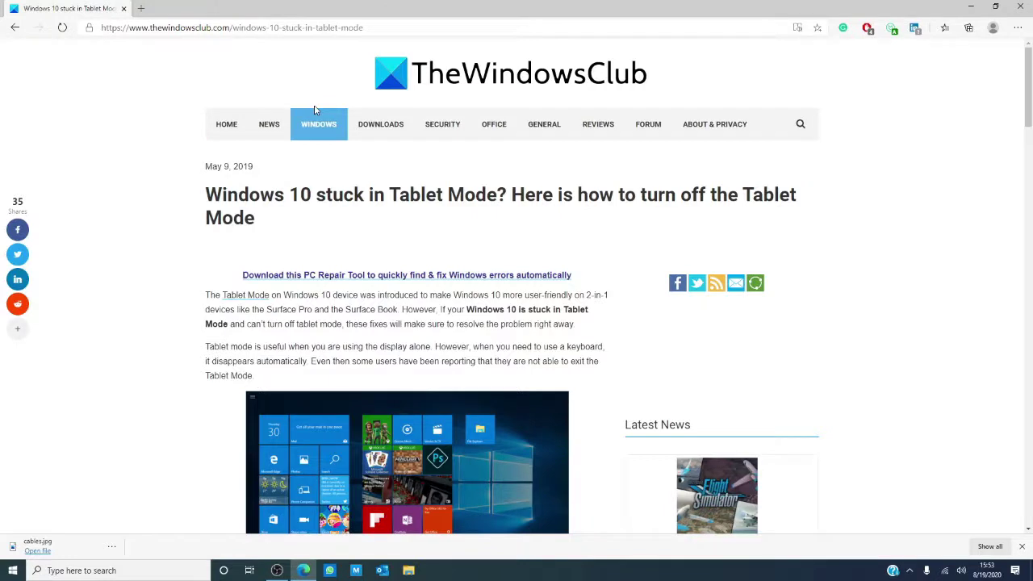